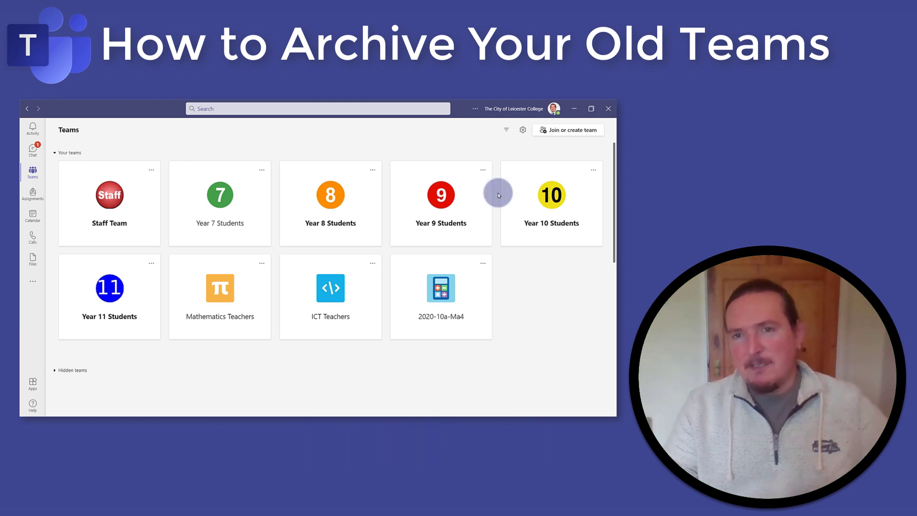
# Step: Open Manage teams from the settings gear beside Join or create team
pyautogui.click(523, 130)
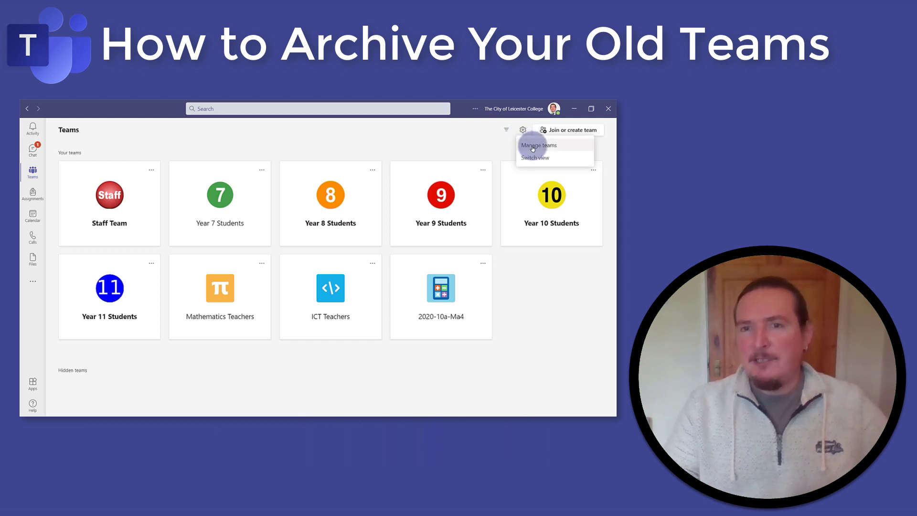
pyautogui.click(532, 148)
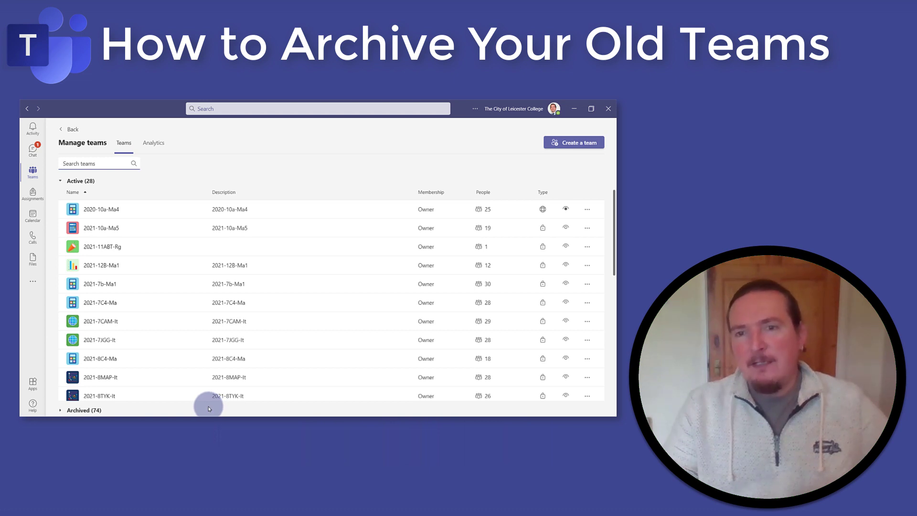
# Step: Archive the 2020-10a-Ma4 team from its row on Manage teams and confirm
pyautogui.click(60, 411)
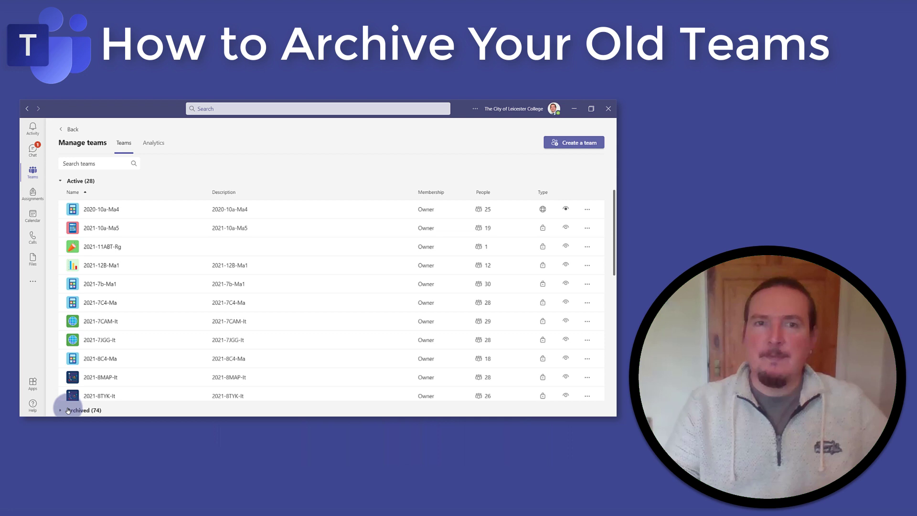
pyautogui.click(225, 350)
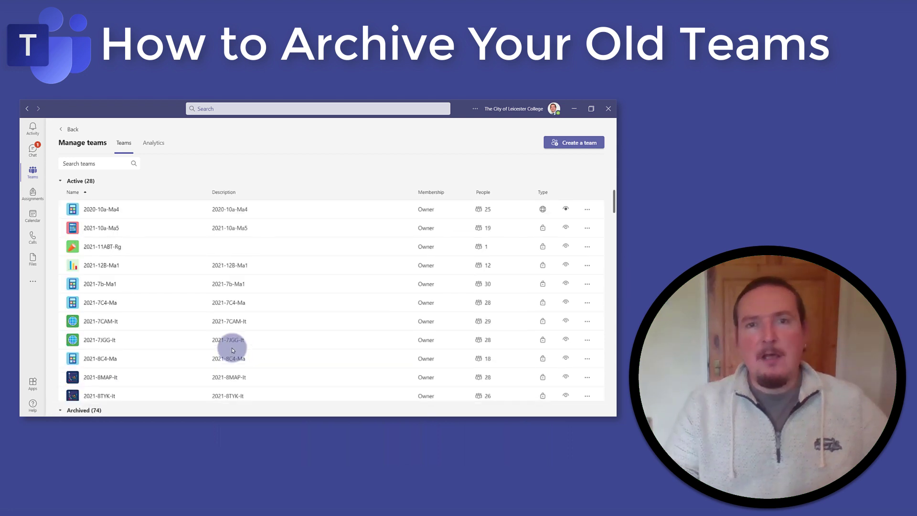
pyautogui.click(587, 211)
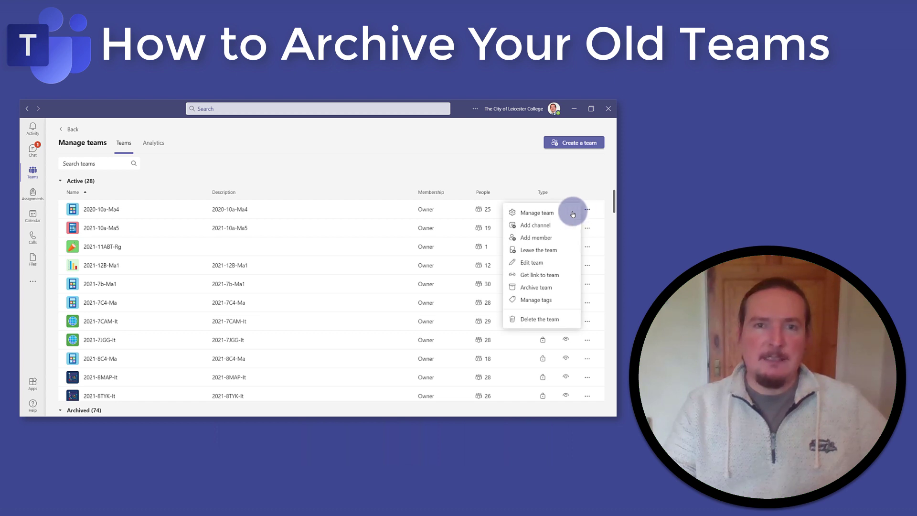
pyautogui.click(546, 288)
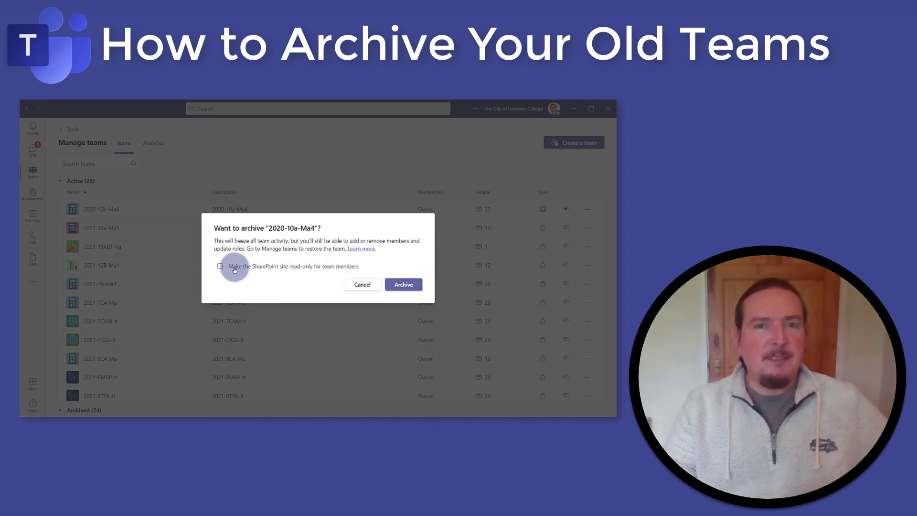
pyautogui.click(408, 285)
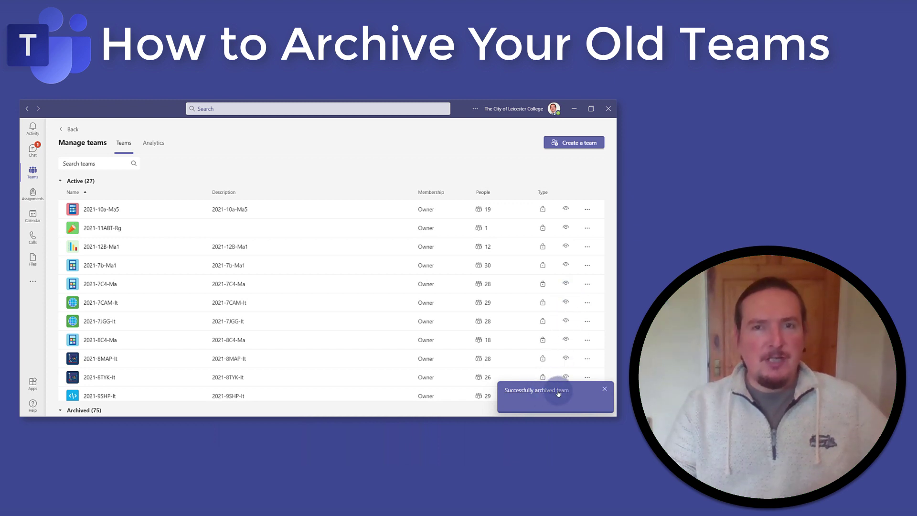
# Step: Restore the archived 2020-10a-Ma4 team to the active teams
pyautogui.scroll(-3, 563, 338)
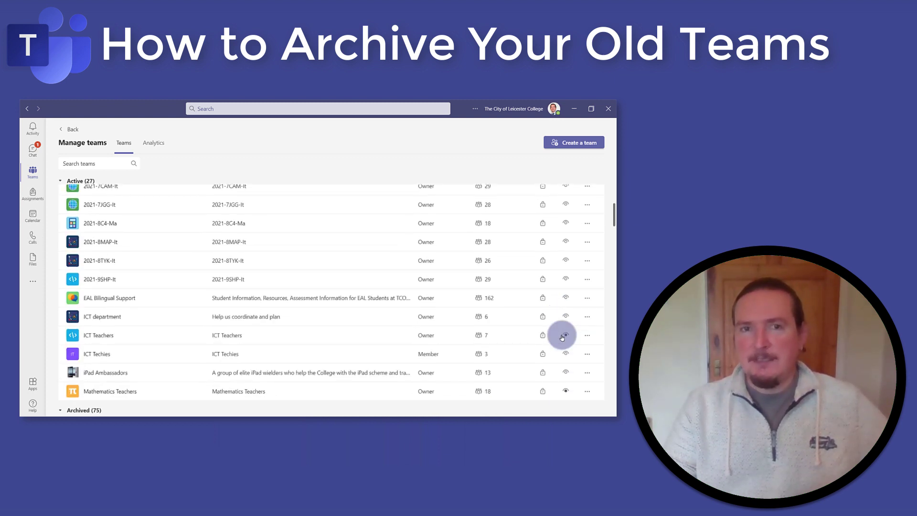
pyautogui.scroll(-10, 563, 337)
pyautogui.scroll(-10, 560, 345)
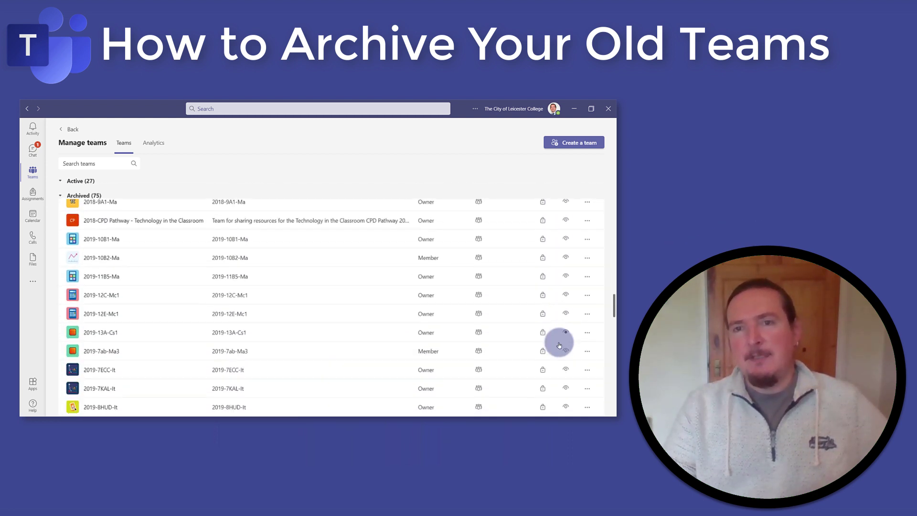
pyautogui.scroll(-10, 560, 345)
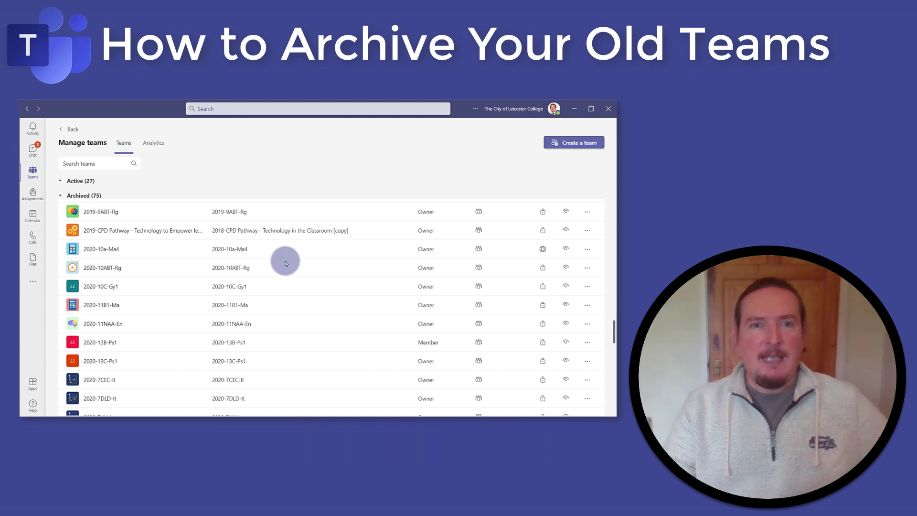
pyautogui.click(587, 249)
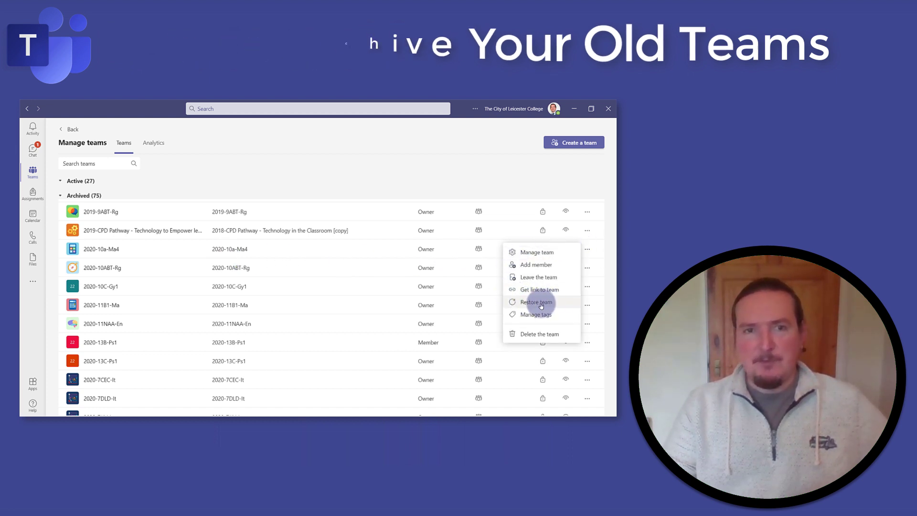
pyautogui.click(541, 303)
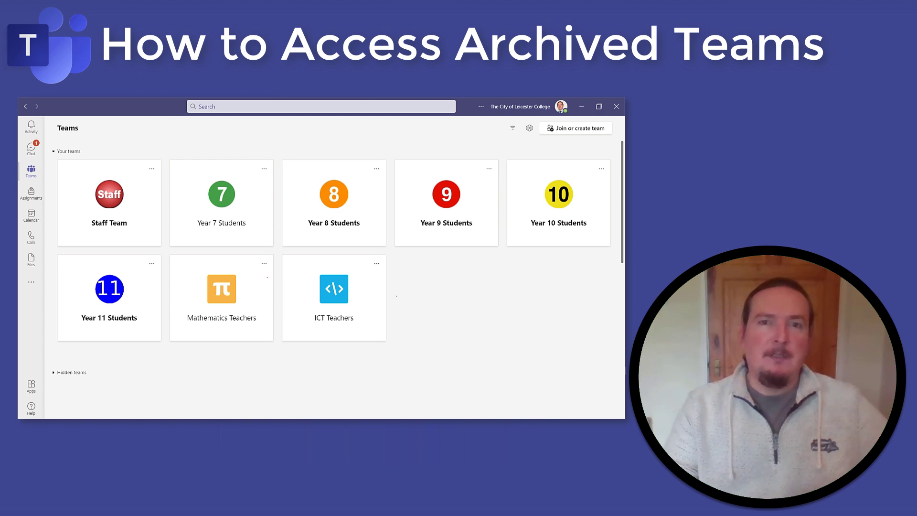
# Step: Open the archived 2020-10a-Ma4 team from the Archived list on Manage teams
pyautogui.click(528, 131)
pyautogui.click(531, 142)
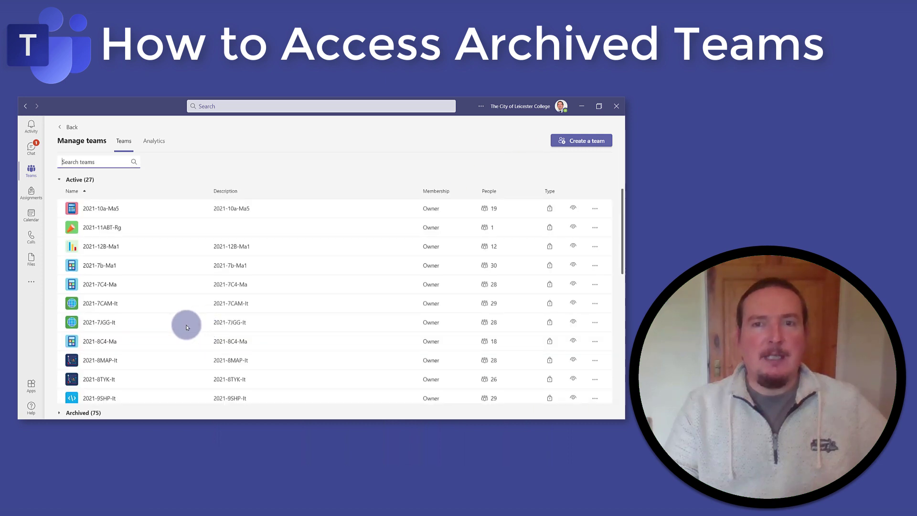
pyautogui.click(74, 413)
pyautogui.scroll(-10, 67, 382)
pyautogui.scroll(-10, 79, 373)
pyautogui.scroll(-2, 80, 374)
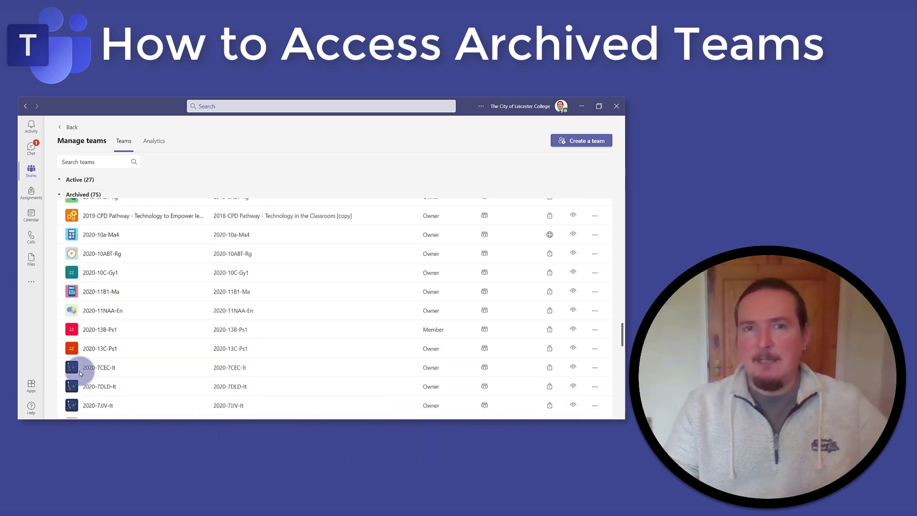
pyautogui.click(193, 246)
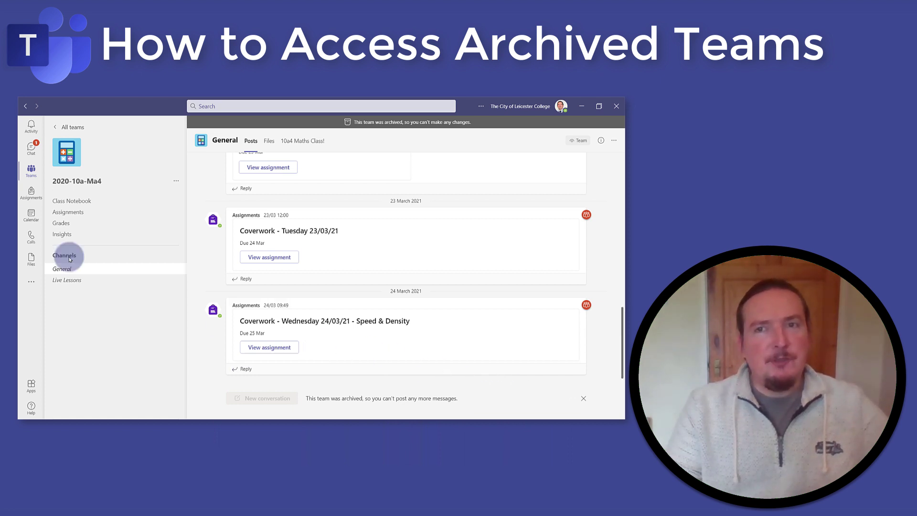
# Step: View the archived 2020-10a-Ma4 team's read-only Class Notebook
pyautogui.click(74, 203)
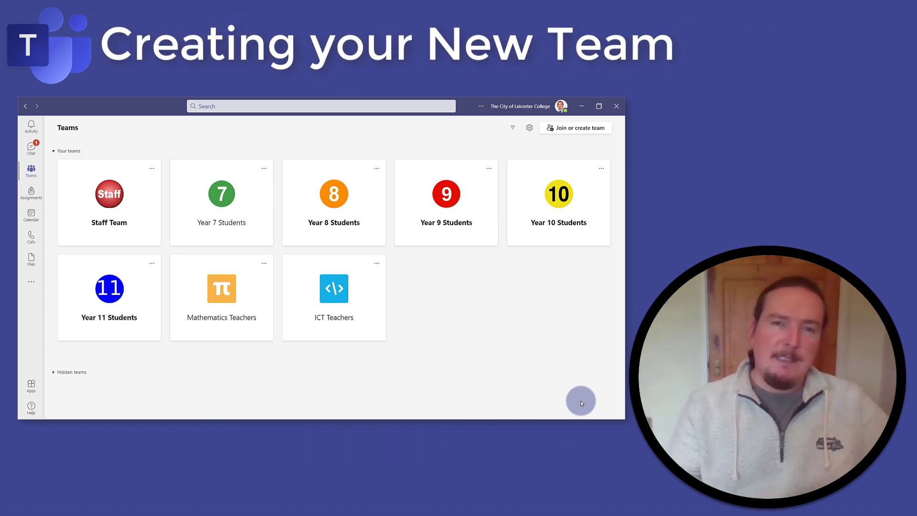
# Step: Start creating a new team of the Class type
pyautogui.click(584, 128)
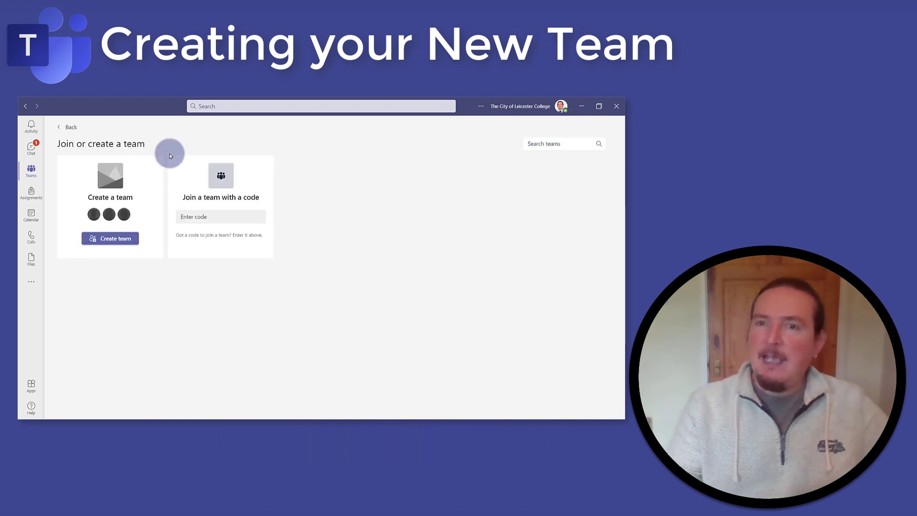
pyautogui.click(121, 238)
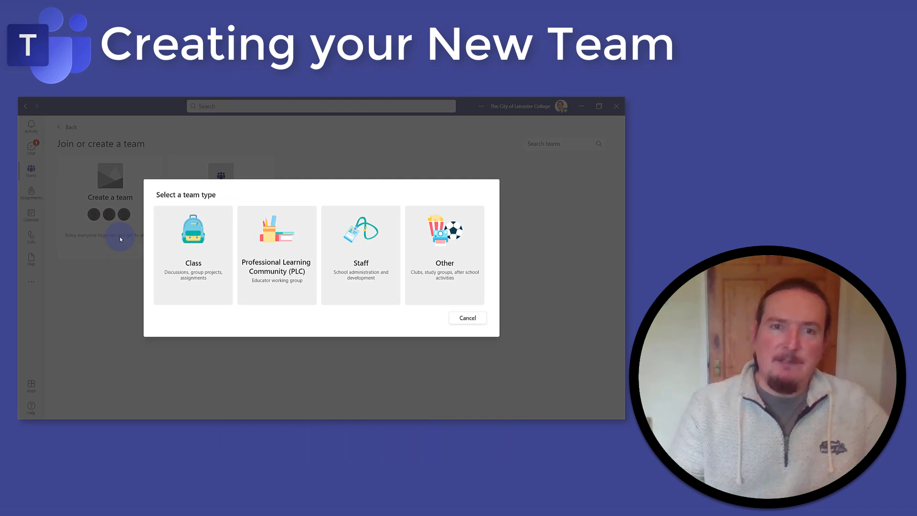
pyautogui.click(200, 259)
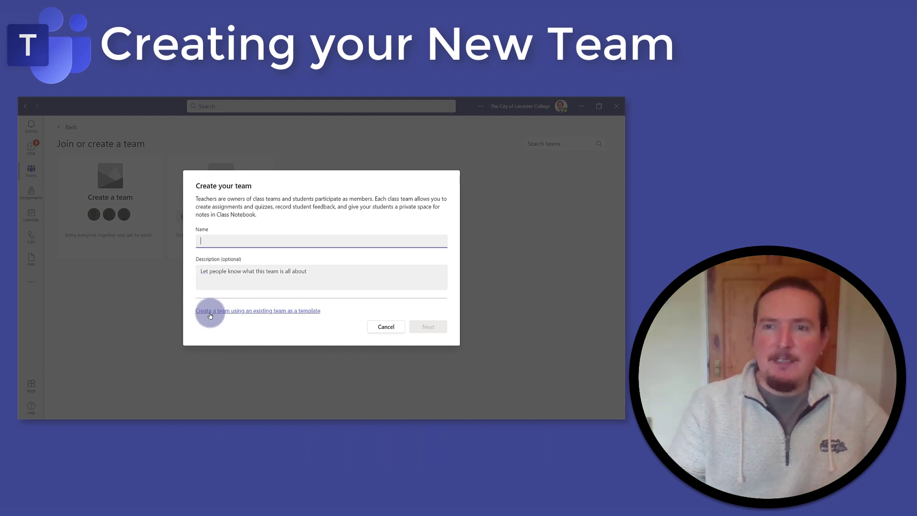
# Step: Use the existing 2020-10a-Ma4 team as the template for the new class team
pyautogui.click(238, 312)
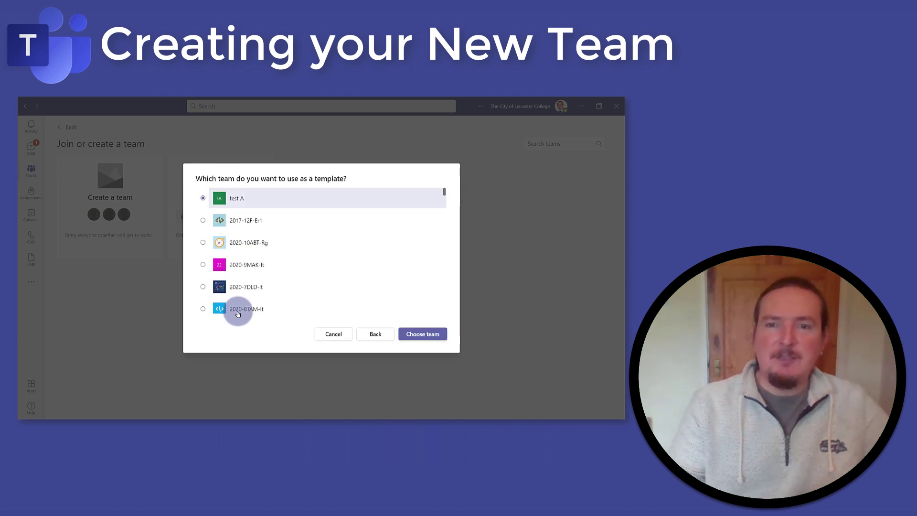
pyautogui.scroll(-10, 253, 280)
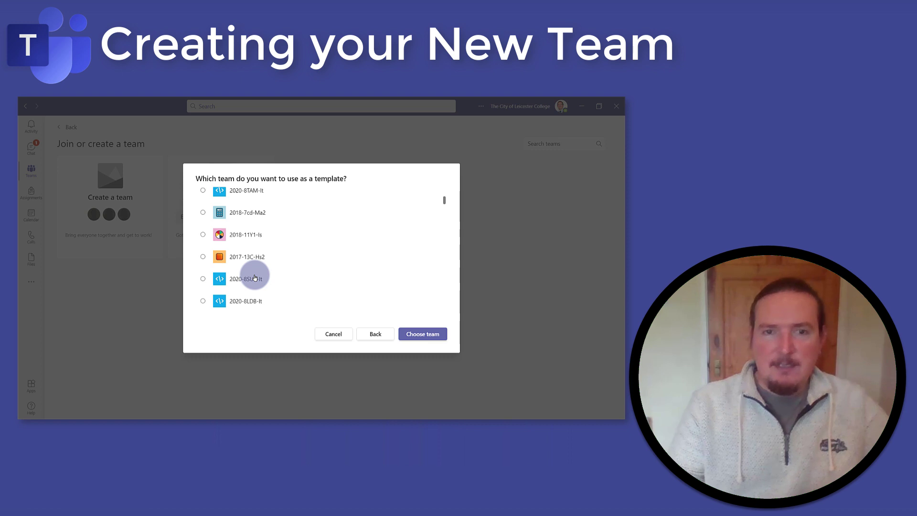
pyautogui.scroll(-10, 255, 277)
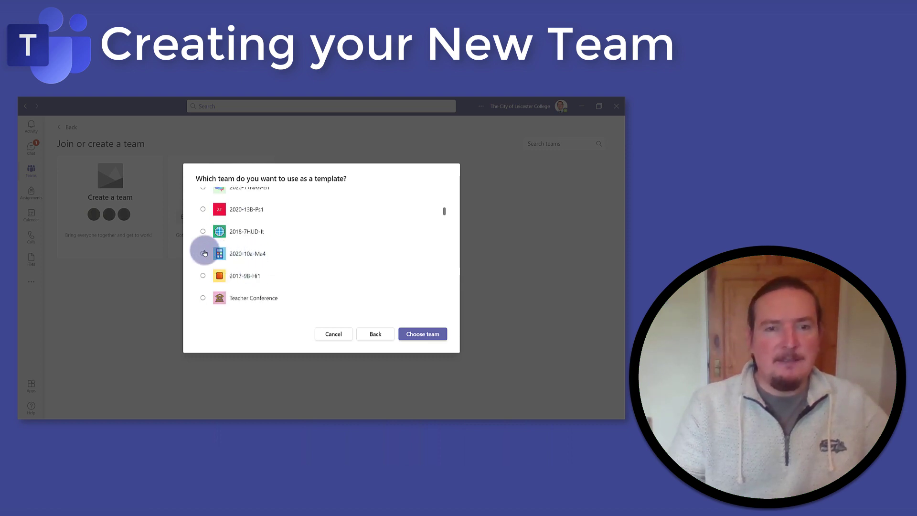
pyautogui.click(202, 254)
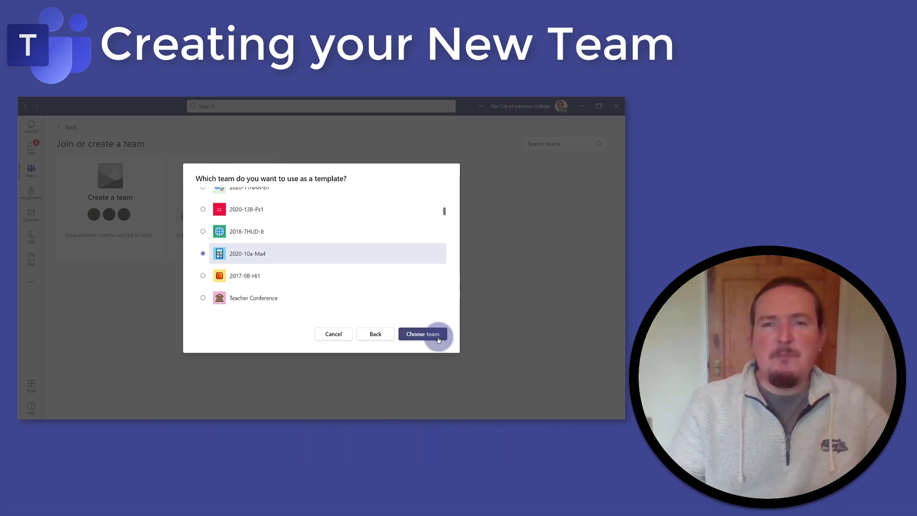
pyautogui.click(438, 335)
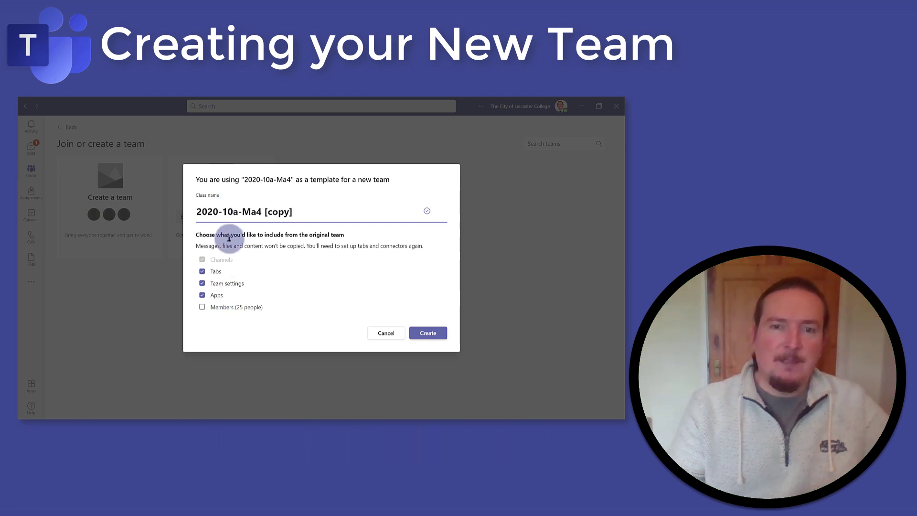
# Step: Name the class 2021-10a-Ma4 without [copy], keep tabs, settings and apps, and create it
pyautogui.press('BackSpace')
pyautogui.write('1')
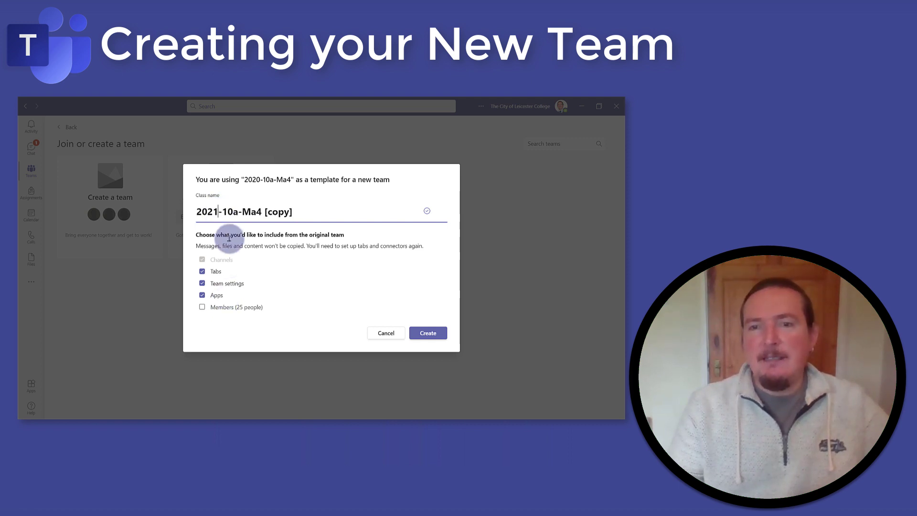
pyautogui.moveTo(262, 213); pyautogui.dragTo(316, 216)
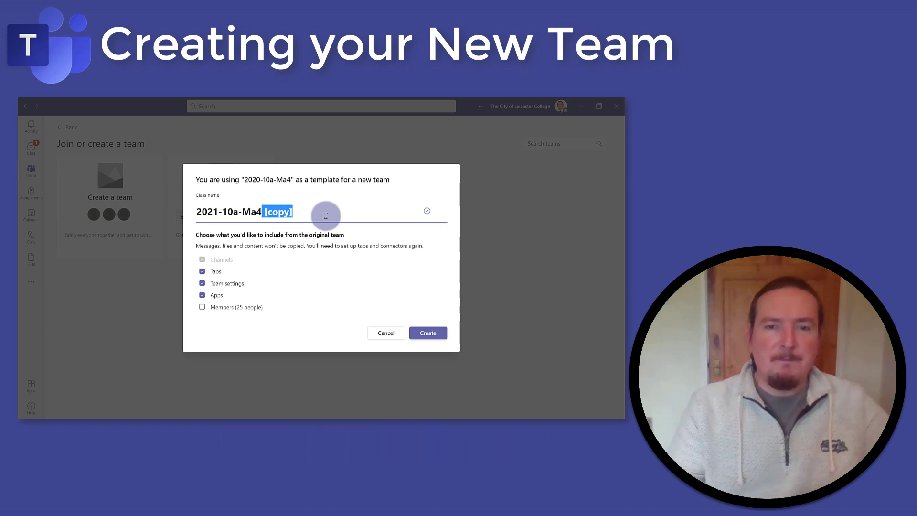
pyautogui.click(202, 295)
pyautogui.click(202, 283)
pyautogui.click(202, 283)
pyautogui.click(202, 295)
pyautogui.click(440, 334)
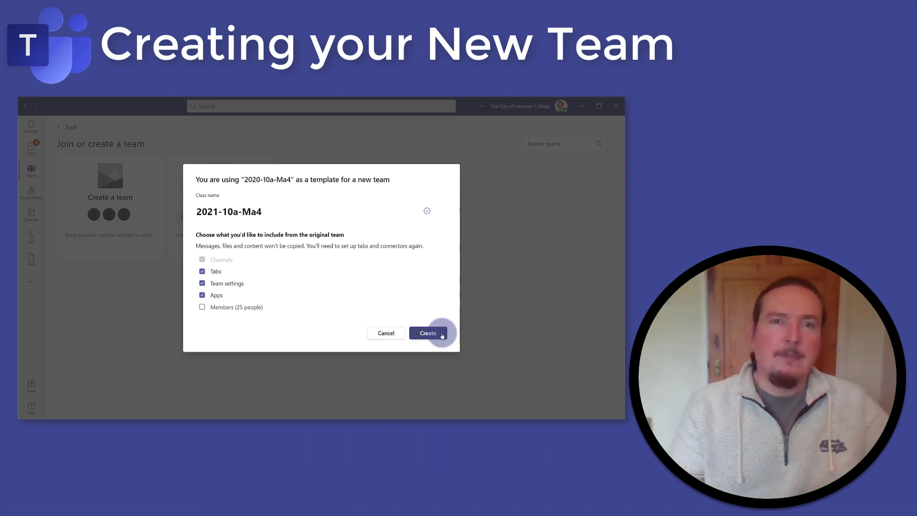
pyautogui.click(442, 334)
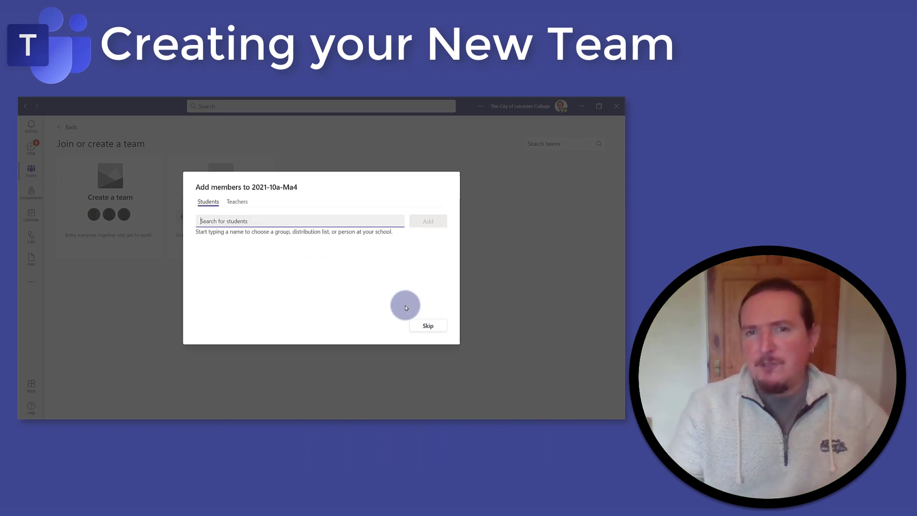
# Step: Skip adding members and begin setting up a blank Class Notebook for the new team
pyautogui.click(433, 324)
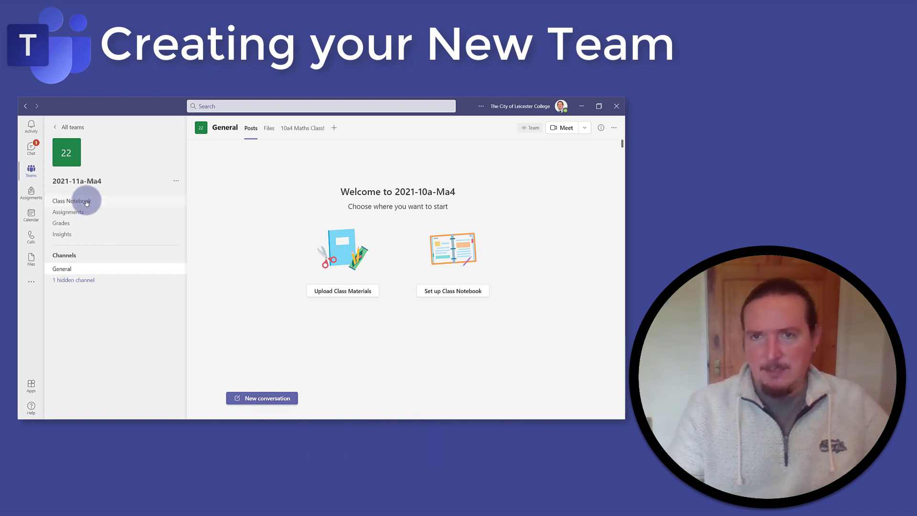
pyautogui.click(85, 200)
pyautogui.click(408, 329)
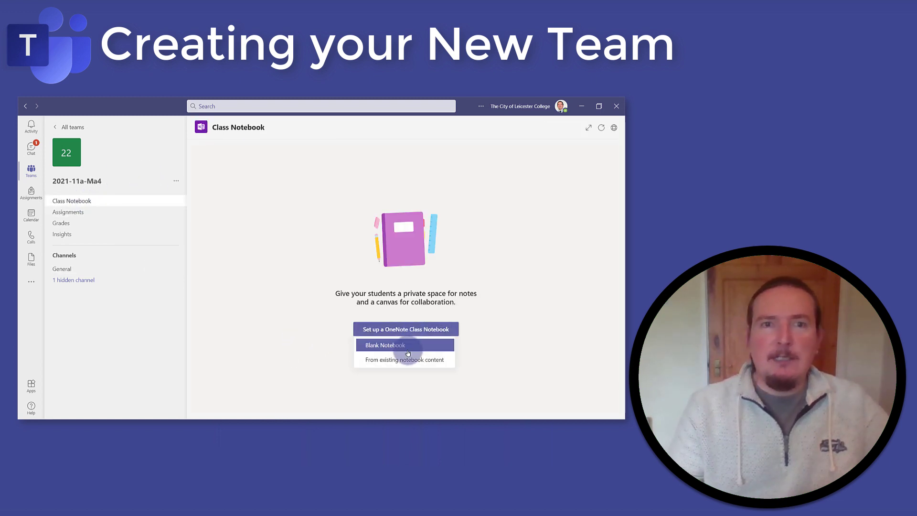
pyautogui.click(408, 348)
pyautogui.click(591, 389)
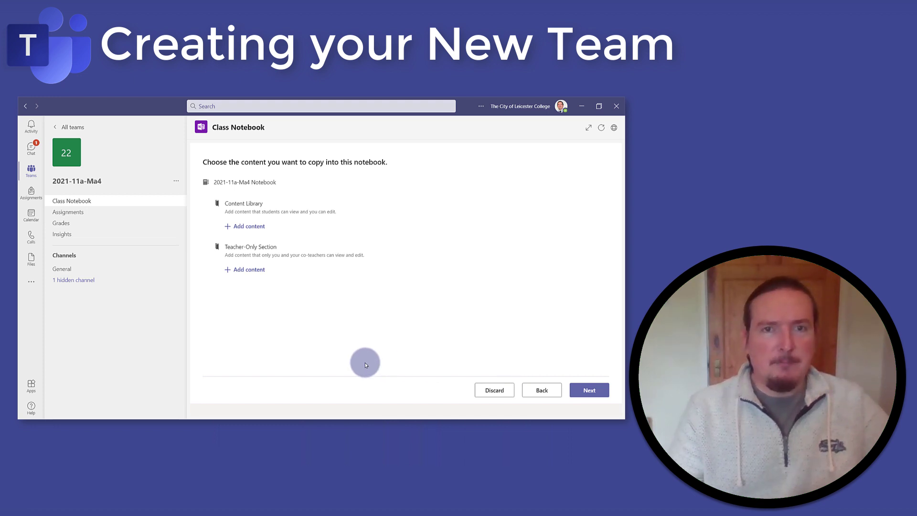
# Step: Copy Accuracy Rounding, Algebra - Basic, Angles and Area from the 2020-10a-Ma4 Notebook
pyautogui.click(232, 226)
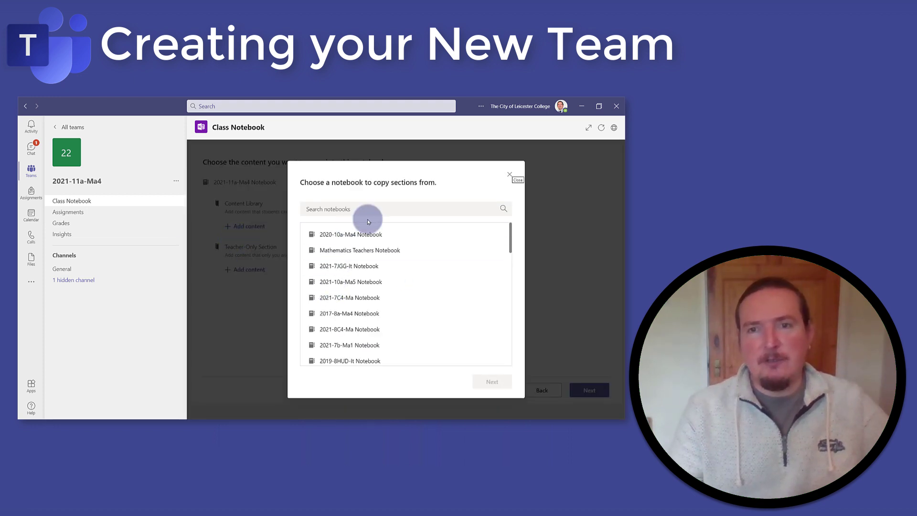
pyautogui.click(365, 234)
pyautogui.click(493, 381)
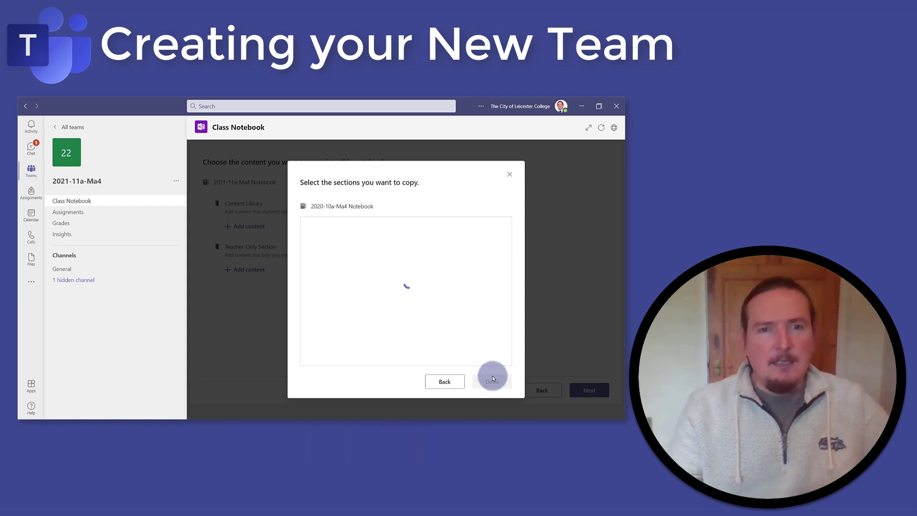
pyautogui.click(313, 225)
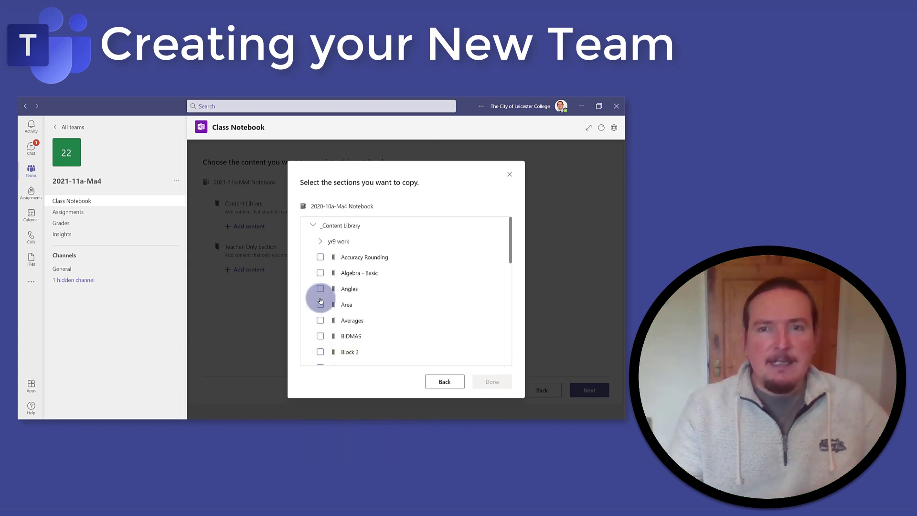
pyautogui.click(320, 257)
pyautogui.click(320, 273)
pyautogui.click(320, 288)
pyautogui.click(320, 304)
pyautogui.click(499, 383)
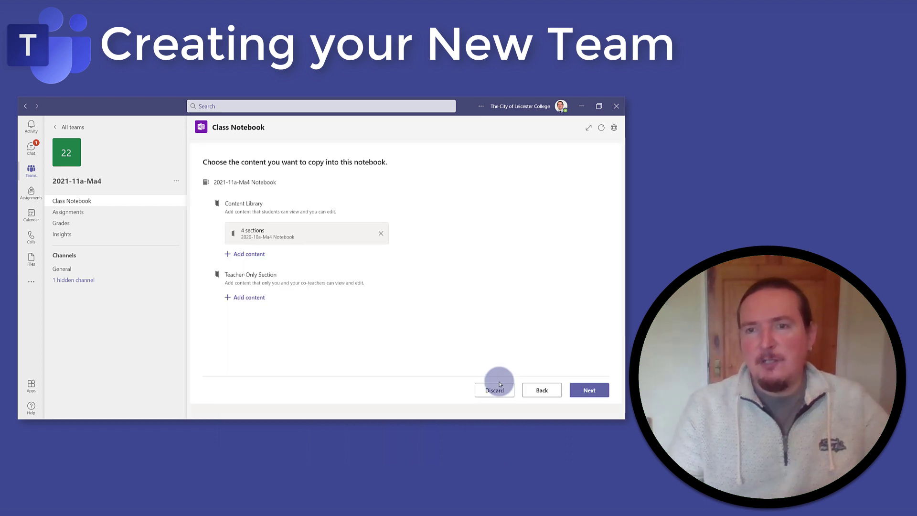
# Step: Remove the Handouts and Homework student sections and create the Class Notebook
pyautogui.click(590, 391)
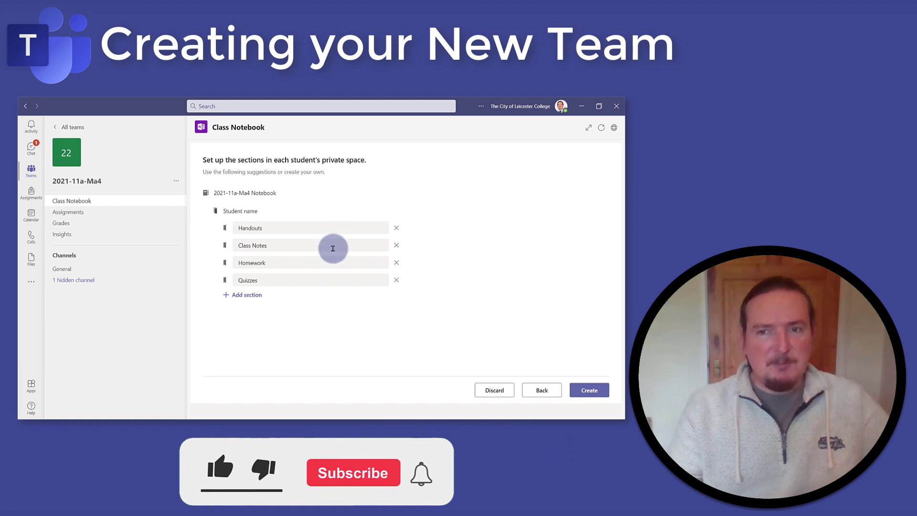
pyautogui.click(396, 229)
pyautogui.click(397, 245)
pyautogui.click(396, 245)
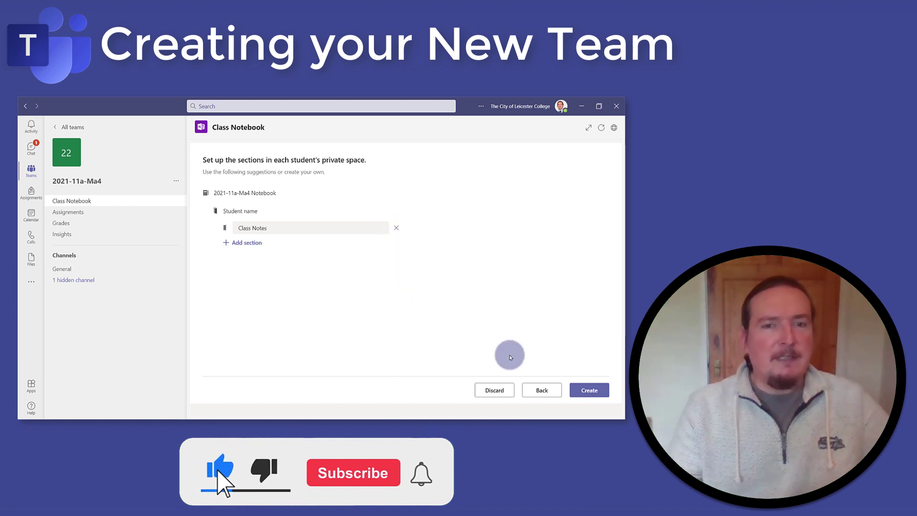
pyautogui.click(590, 390)
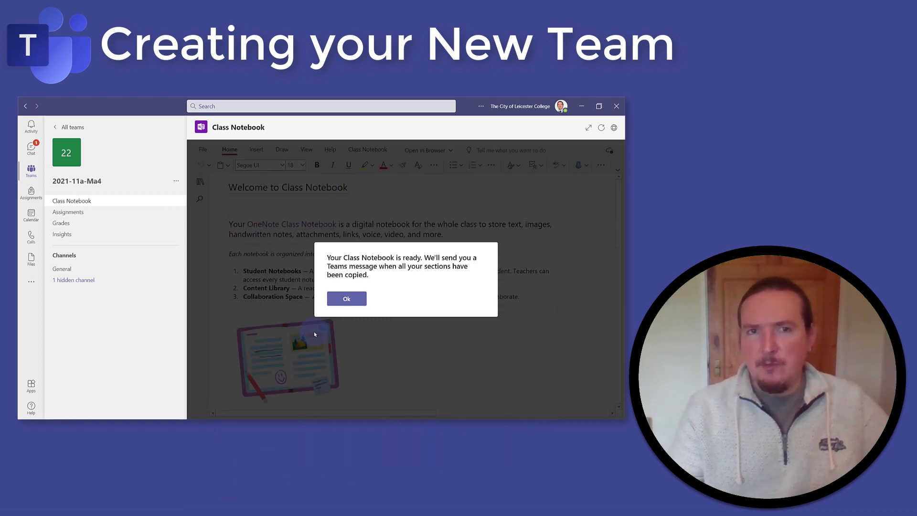
pyautogui.click(346, 299)
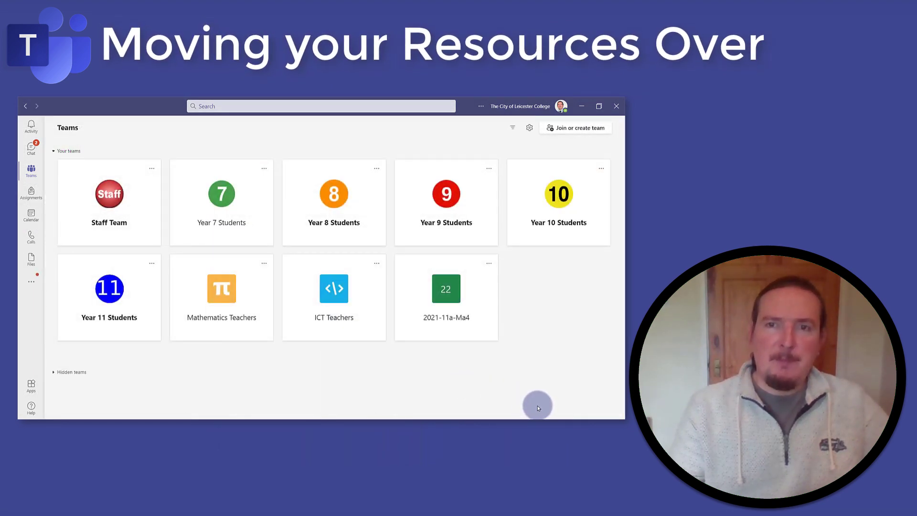
# Step: From Manage teams, scroll the Archived list and open the 2020-10a-Ma4 team's files
pyautogui.click(531, 128)
pyautogui.click(536, 143)
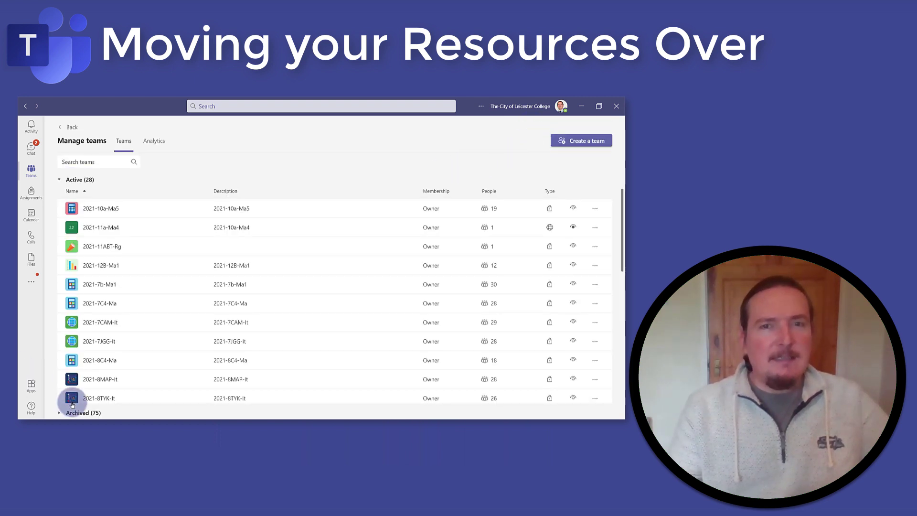
pyautogui.click(70, 411)
pyautogui.scroll(-5, 82, 378)
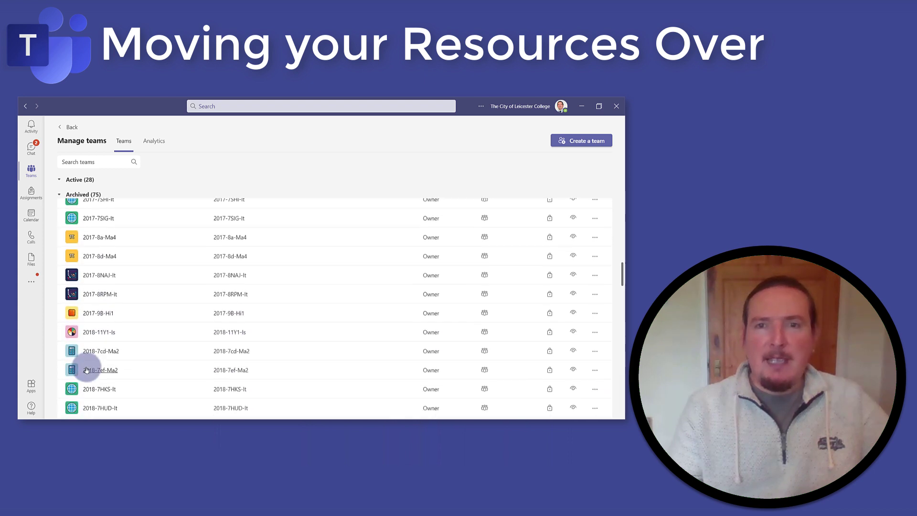
pyautogui.scroll(-5, 87, 370)
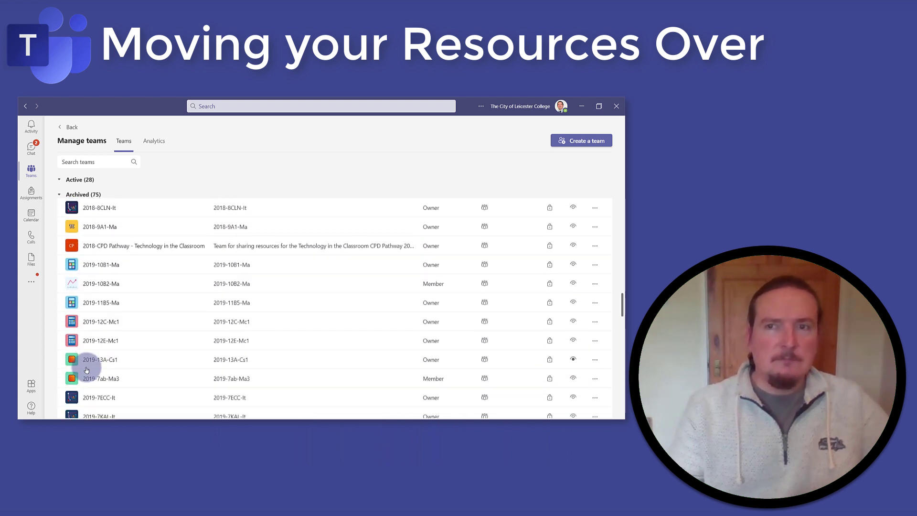
pyautogui.scroll(-1, 86, 369)
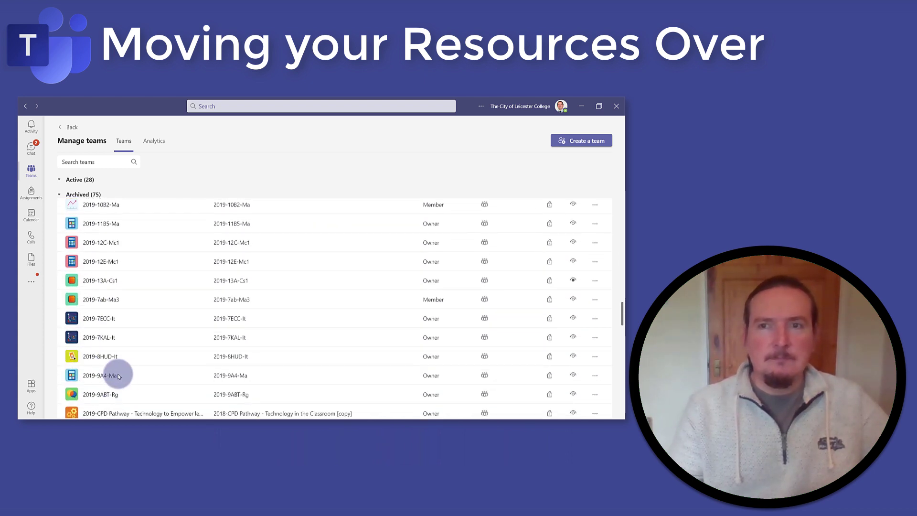
pyautogui.scroll(-4, 91, 370)
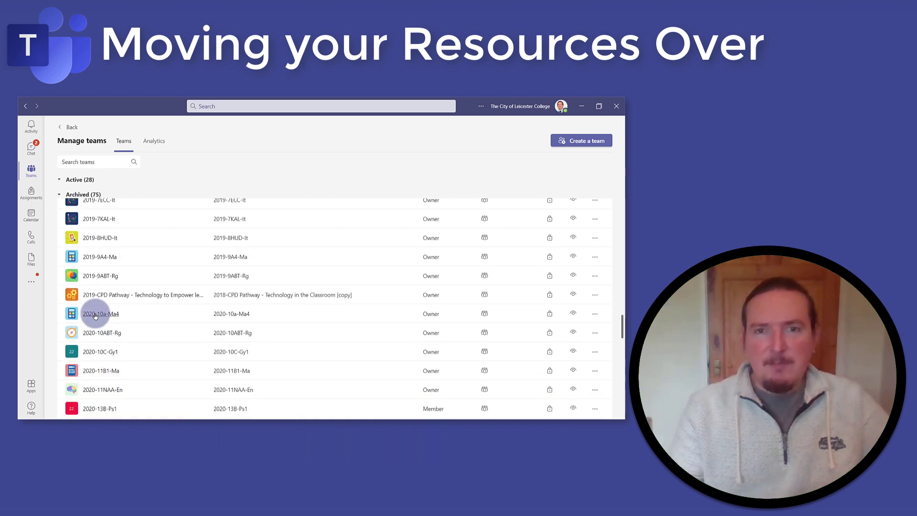
pyautogui.click(101, 313)
# Step: In 2020-10a-Ma4's General files, select pie chart circles.docx and Reverse Percentages (Non Calc).docx
pyautogui.click(269, 140)
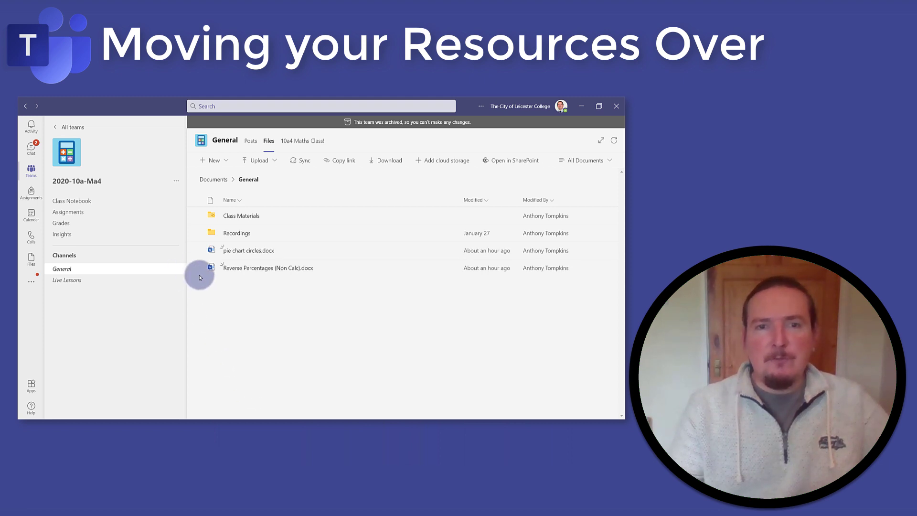
pyautogui.click(197, 251)
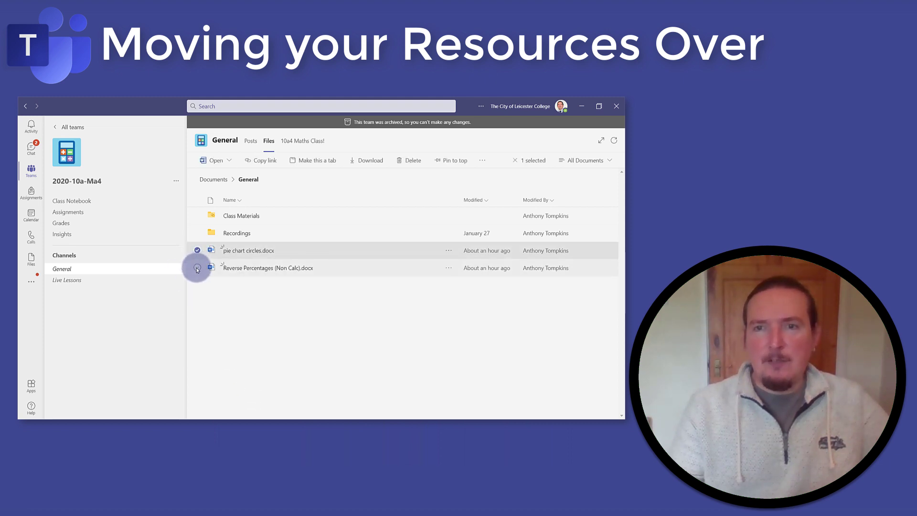
pyautogui.click(197, 268)
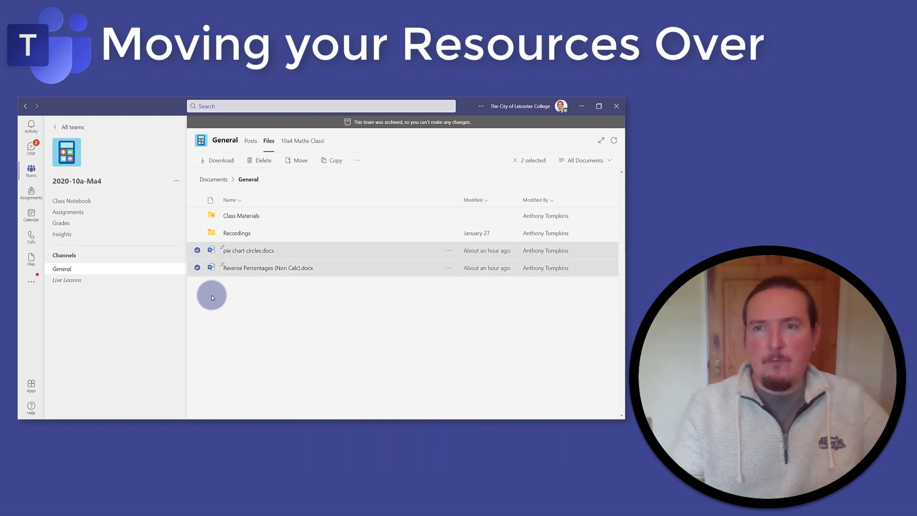
# Step: Copy both documents into the 2021-11a-Ma4 team's General folder
pyautogui.click(334, 161)
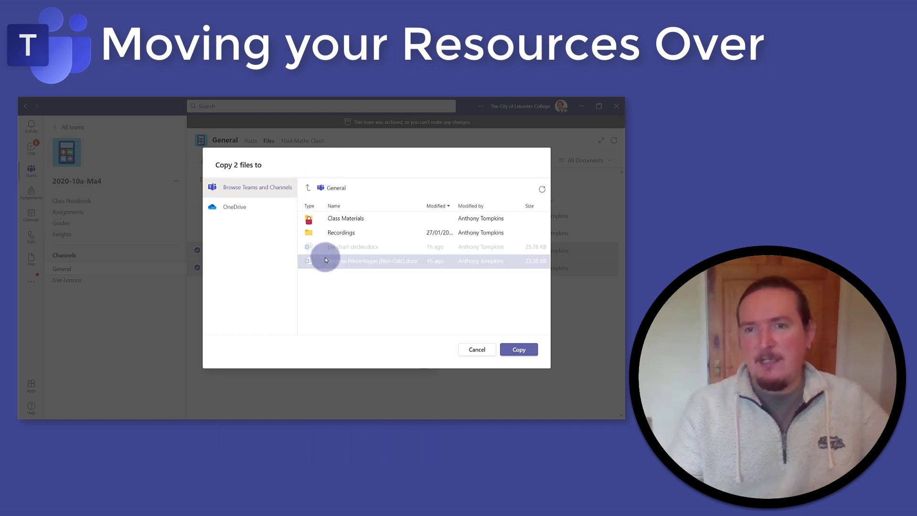
pyautogui.click(307, 189)
pyautogui.click(307, 189)
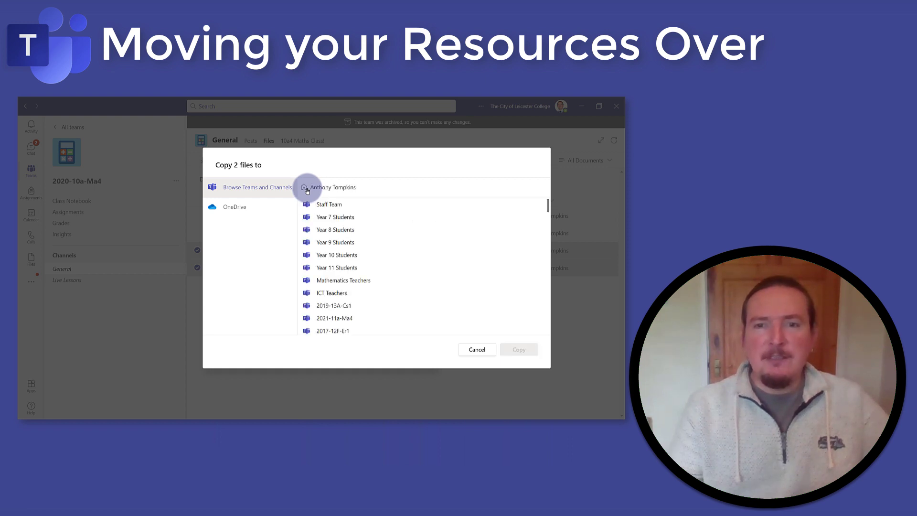
pyautogui.scroll(-1, 330, 289)
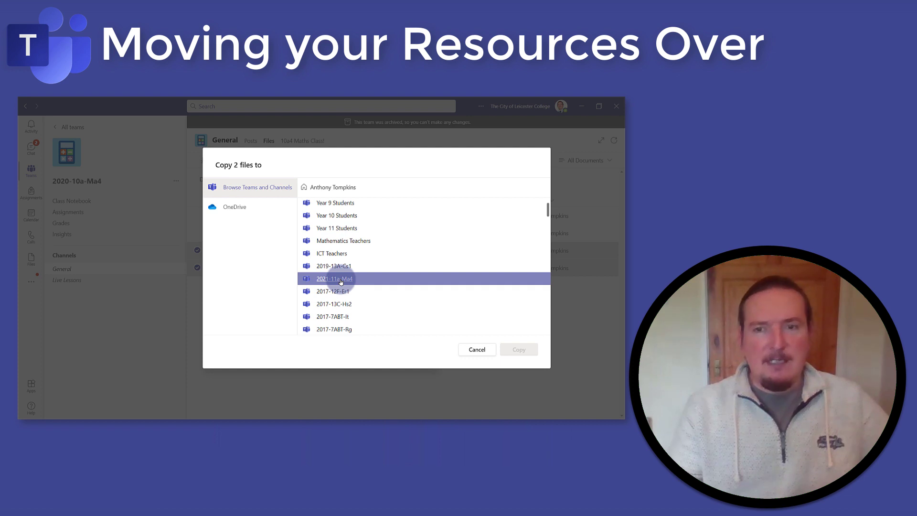
pyautogui.click(340, 282)
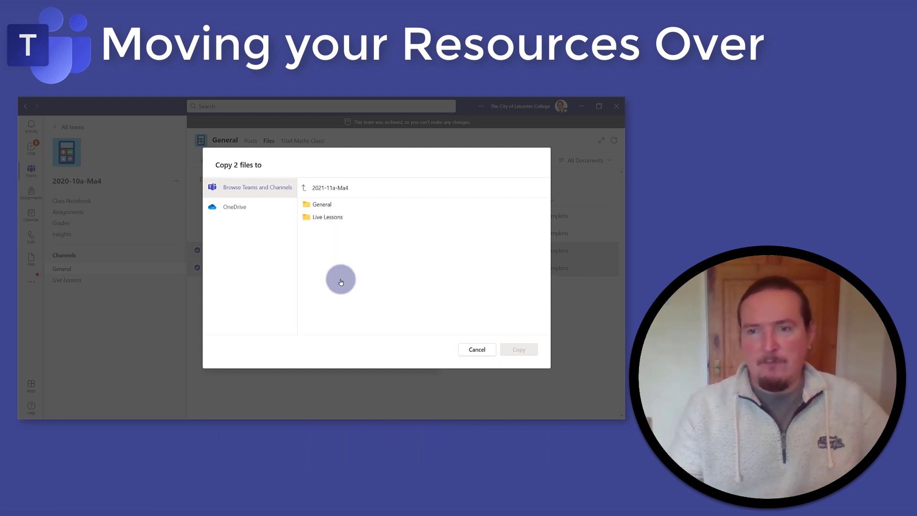
pyautogui.click(326, 208)
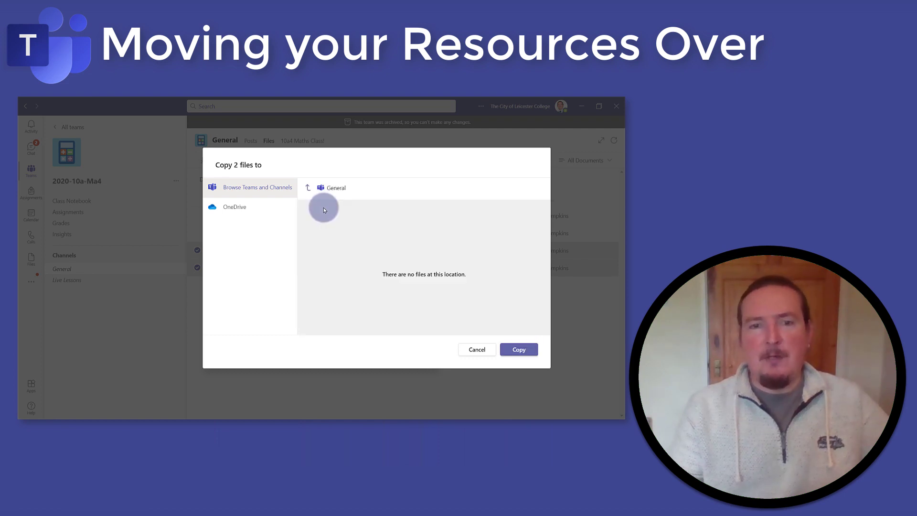
pyautogui.click(519, 350)
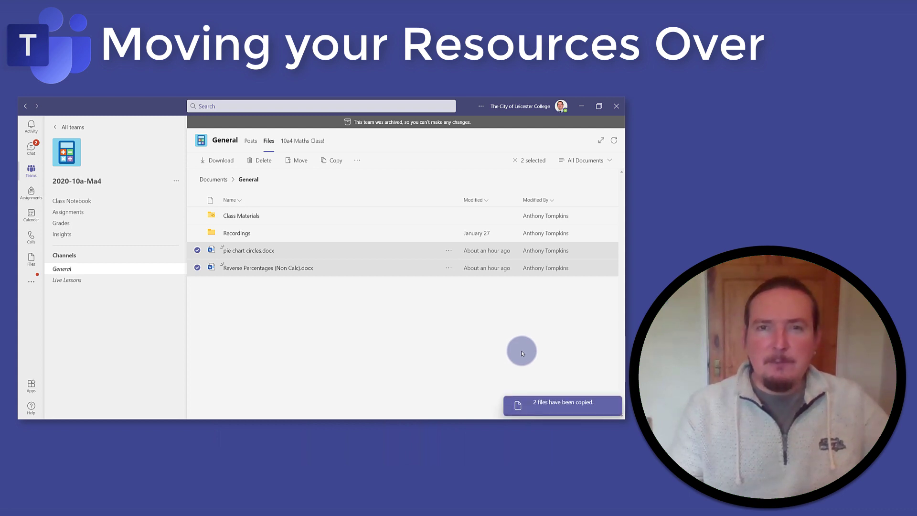
# Step: Clear the file selection and open the General files library in SharePoint
pyautogui.click(197, 267)
pyautogui.click(197, 249)
pyautogui.click(197, 233)
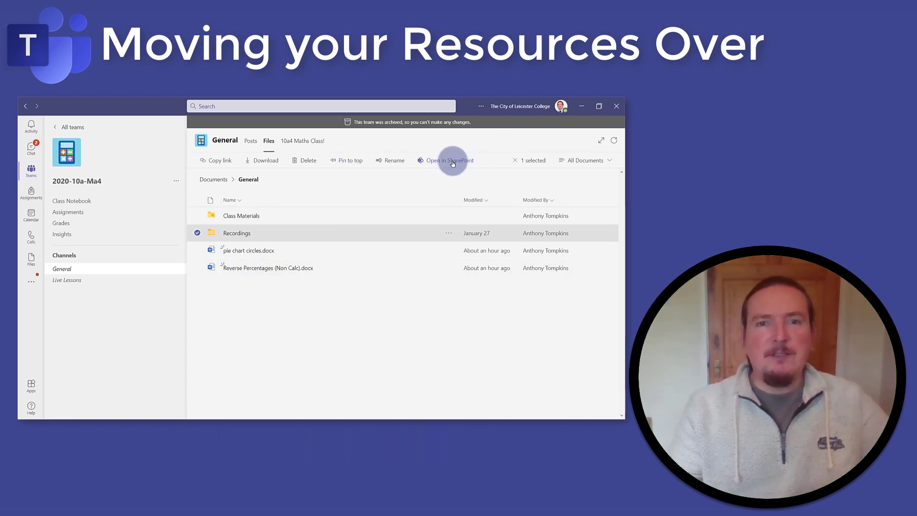
pyautogui.click(513, 161)
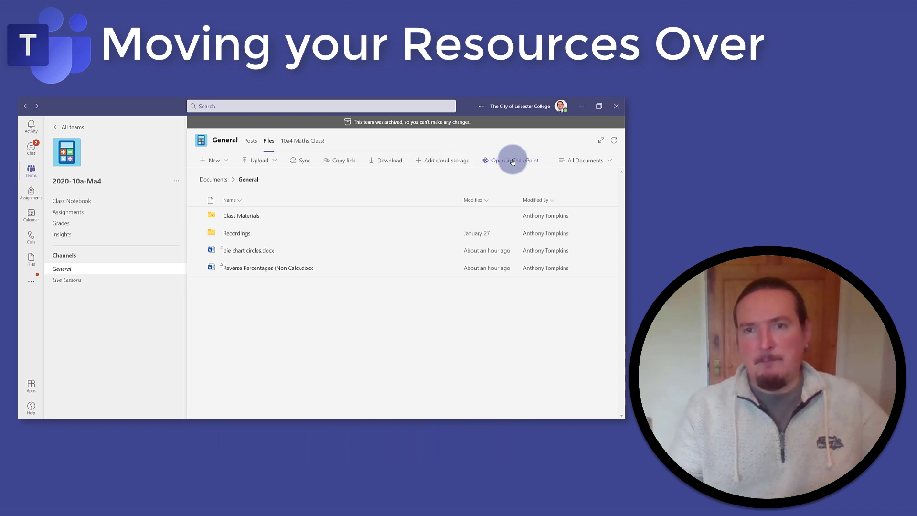
pyautogui.click(513, 161)
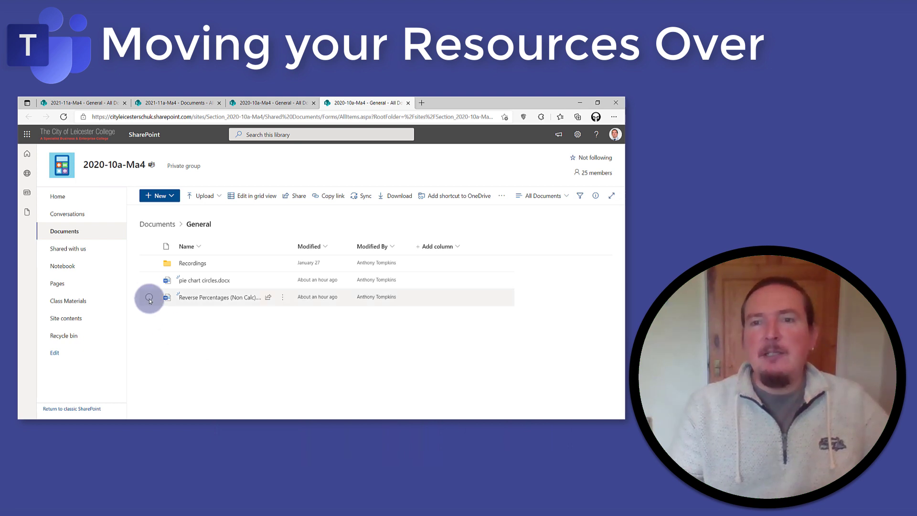
# Step: Use Copy to on the Recordings folder, targeting 2021-11a-Ma4 > Documents > General
pyautogui.click(149, 263)
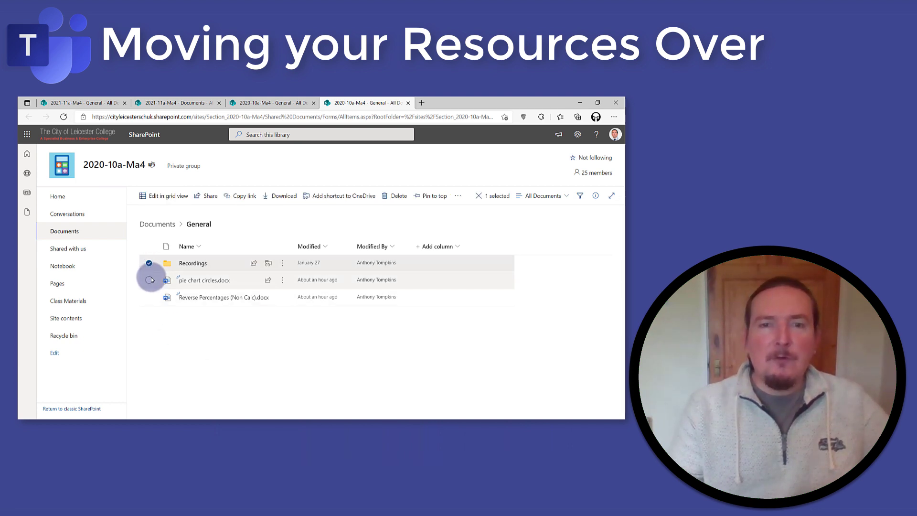
pyautogui.click(283, 263)
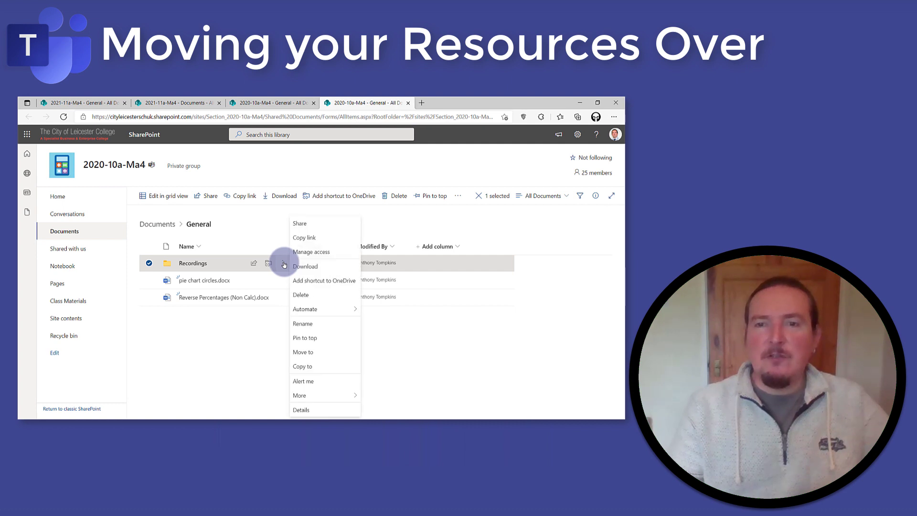
pyautogui.click(305, 367)
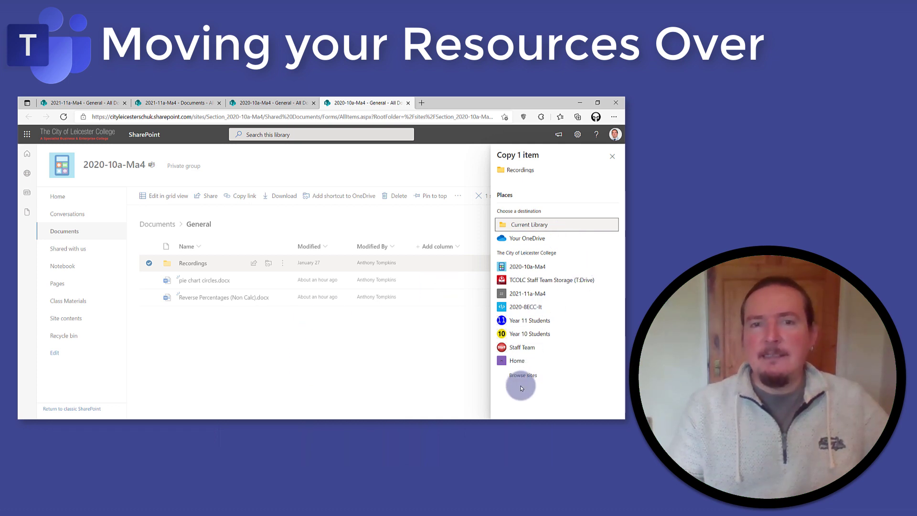
pyautogui.click(528, 294)
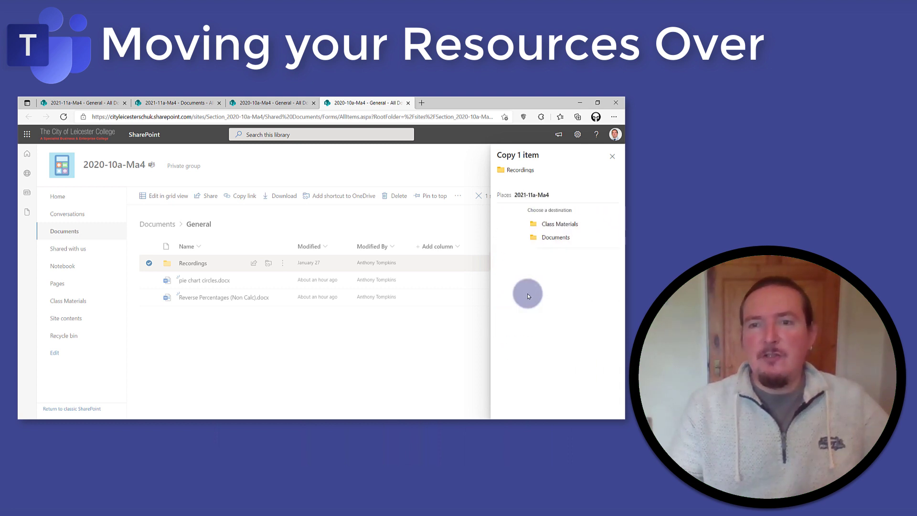
pyautogui.click(529, 238)
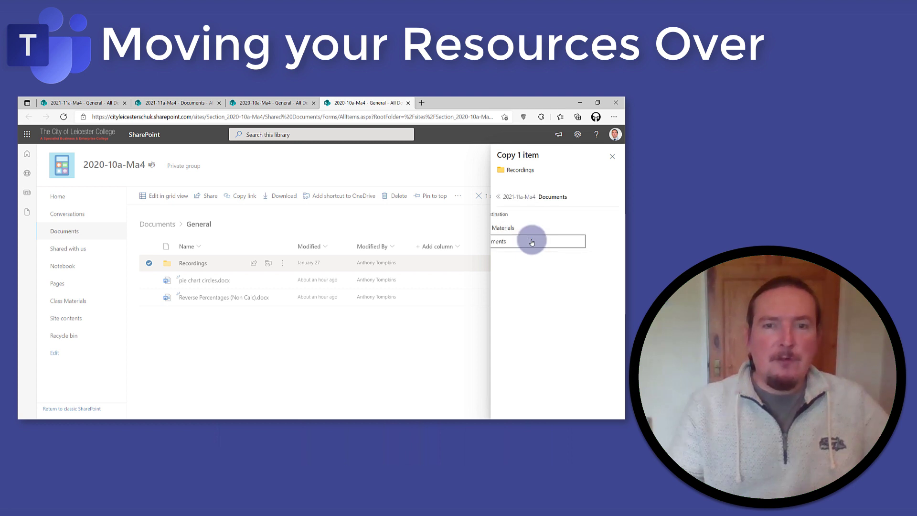
pyautogui.click(528, 229)
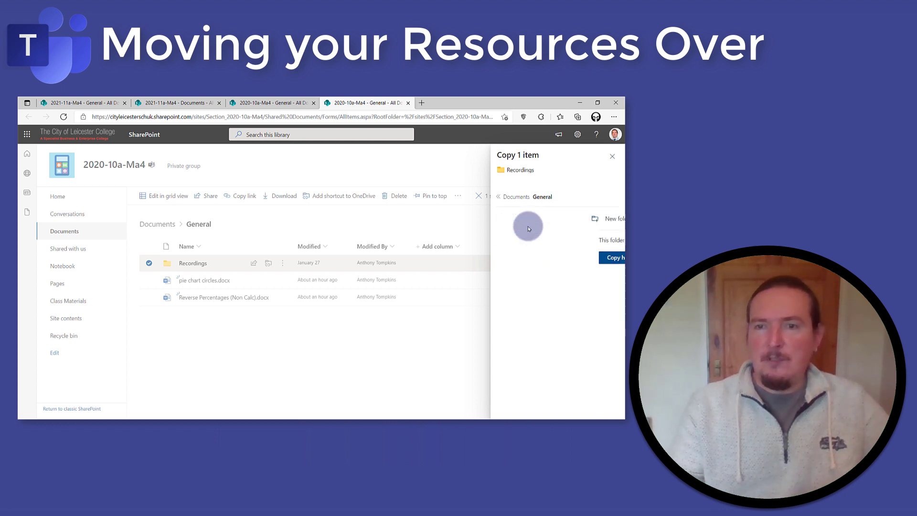